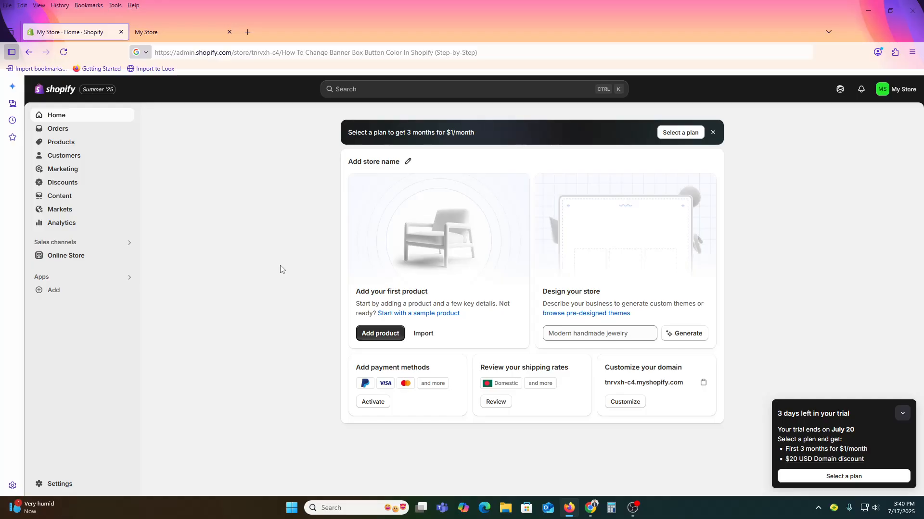
# Review the storefront's home page banner and its Shop all button, and open the Dawn theme for customization
pyautogui.click(283, 269)
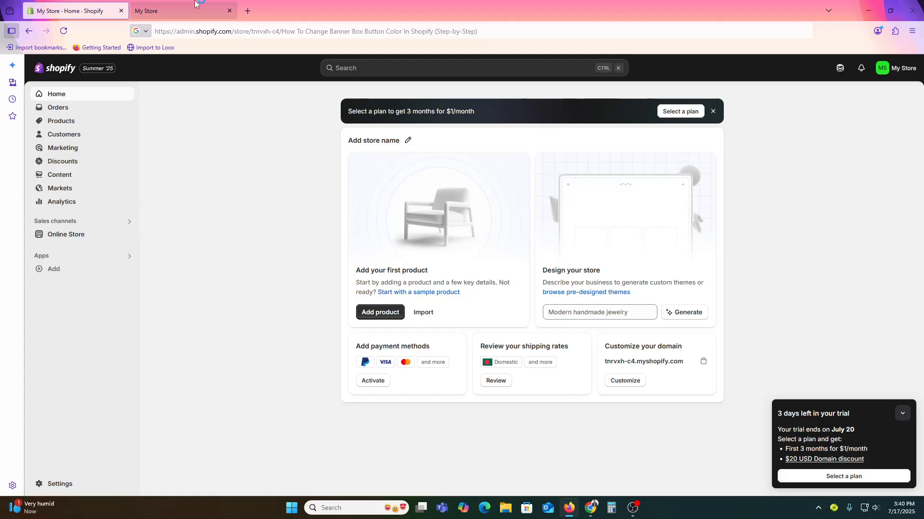
pyautogui.click(198, 6)
pyautogui.scroll(-2, 497, 356)
pyautogui.scroll(2, 309, 202)
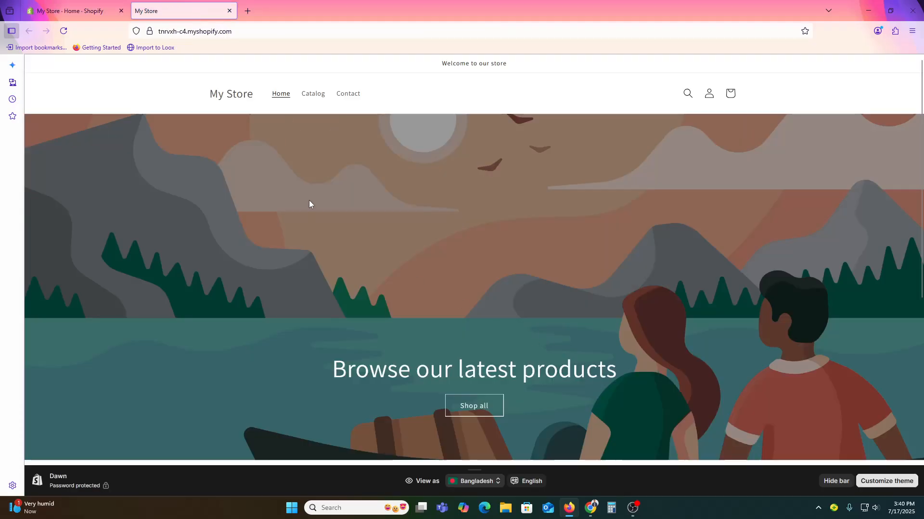
pyautogui.scroll(-3, 457, 309)
pyautogui.click(72, 11)
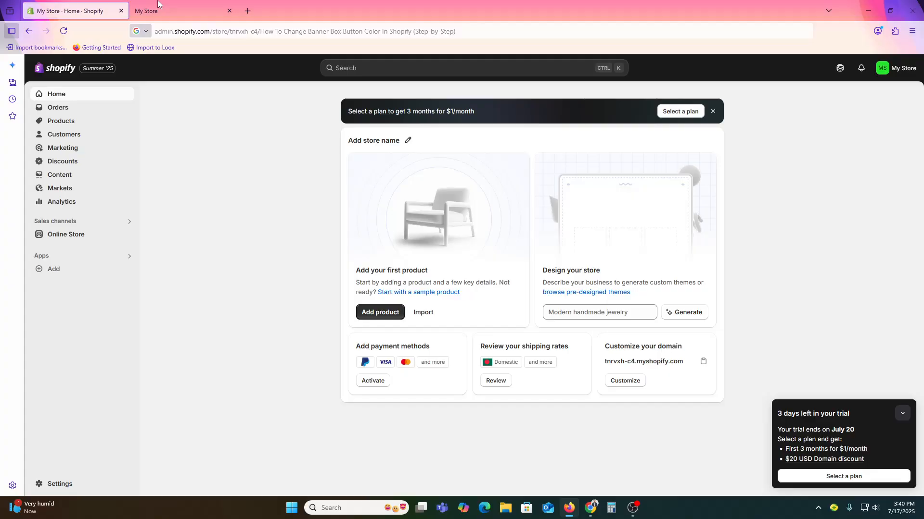
pyautogui.click(204, 5)
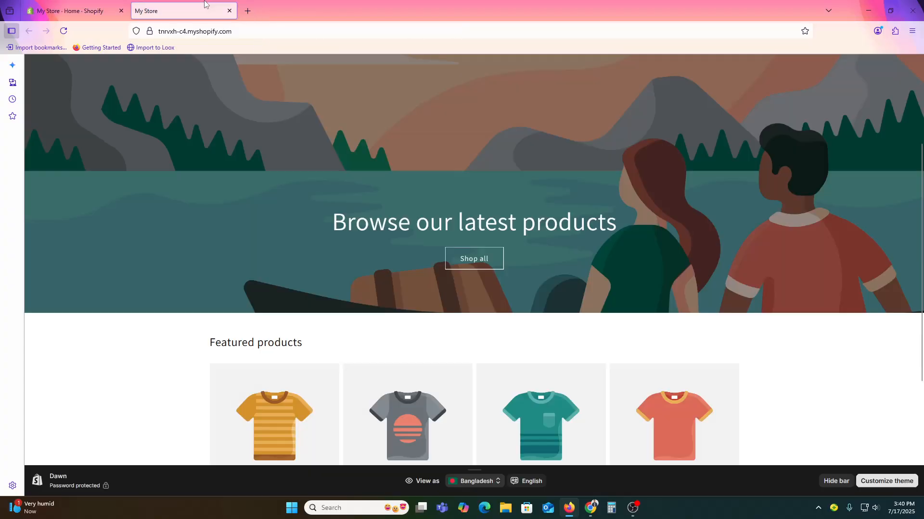
pyautogui.scroll(3, 228, 173)
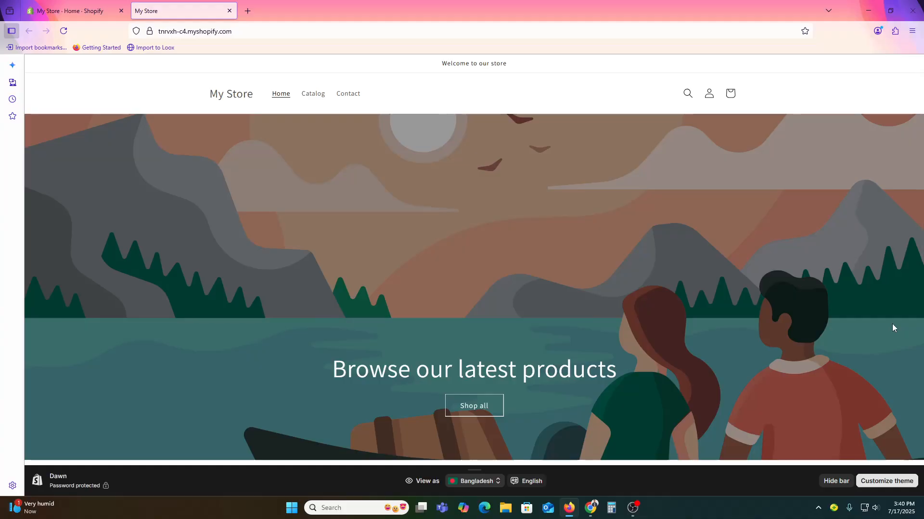
pyautogui.click(886, 481)
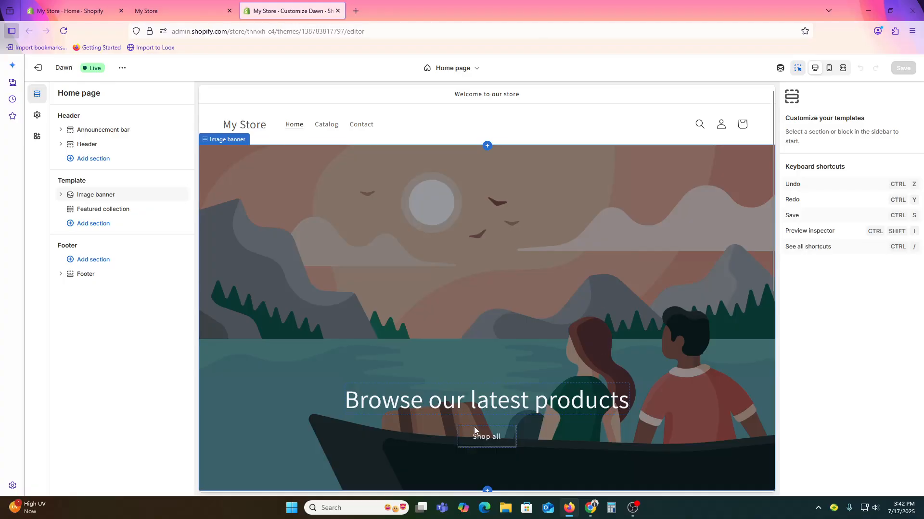
# Change the label of the image banner's first button to SUBSCRIBE and save the theme
pyautogui.click(484, 437)
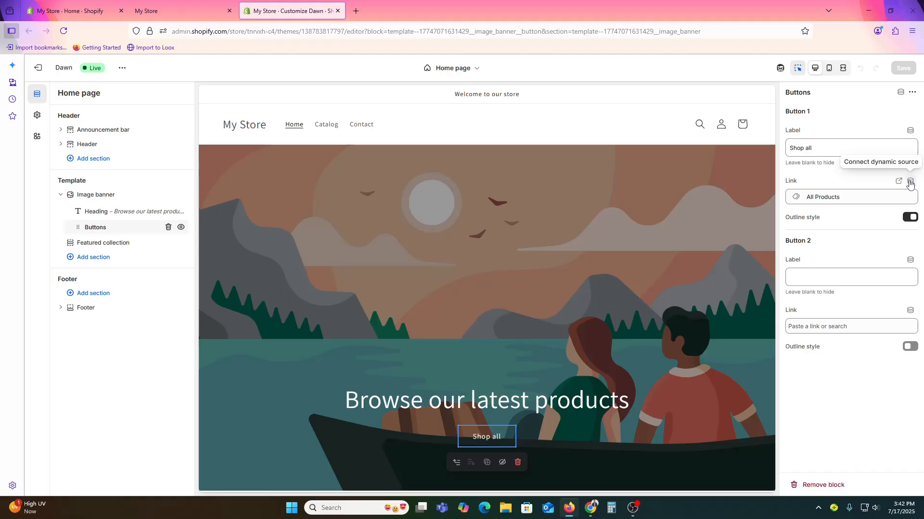
pyautogui.click(817, 148)
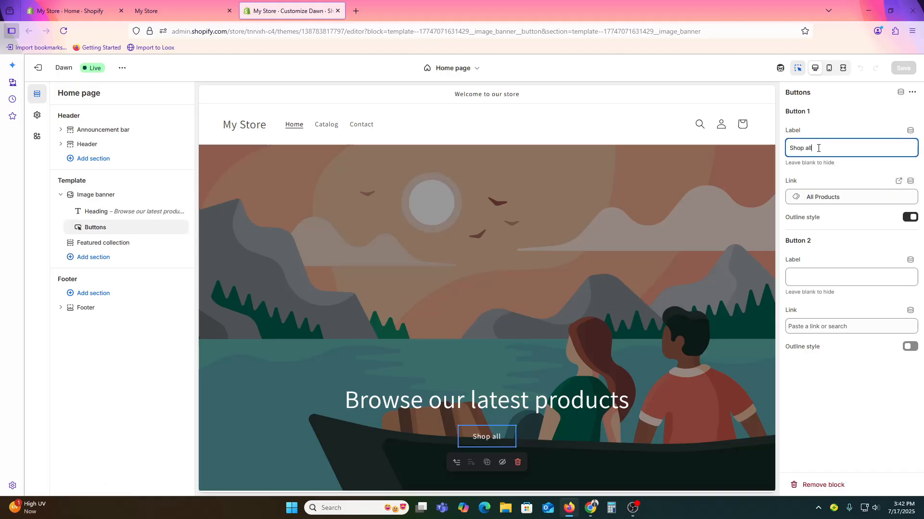
pyautogui.hotkey('ctrl', 'a')
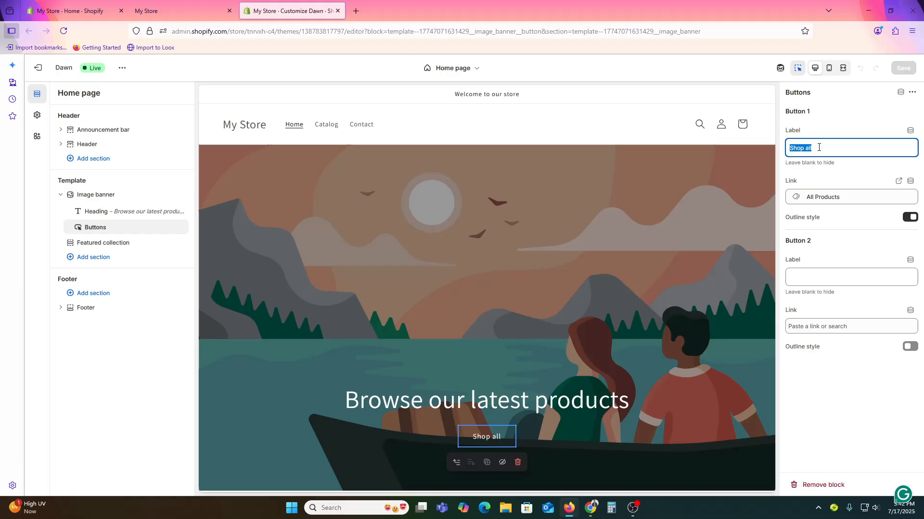
pyautogui.write('SUBSC')
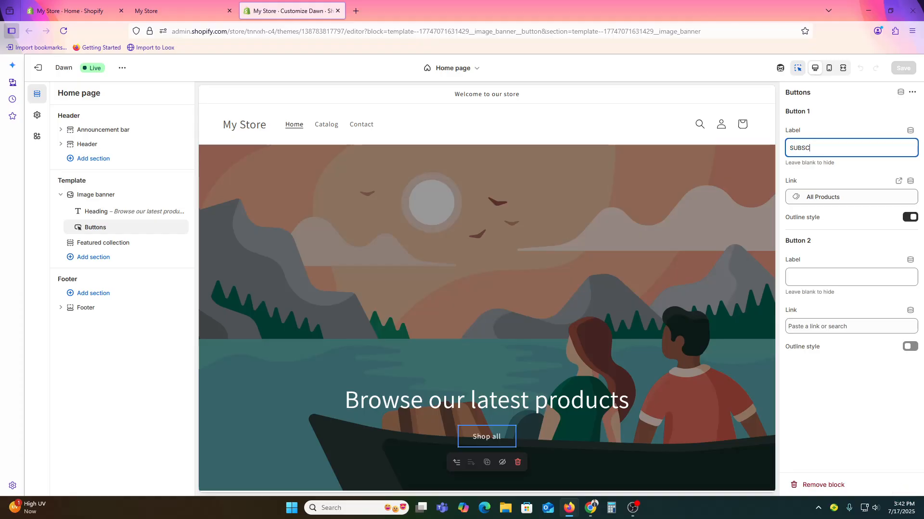
pyautogui.write('RIBE')
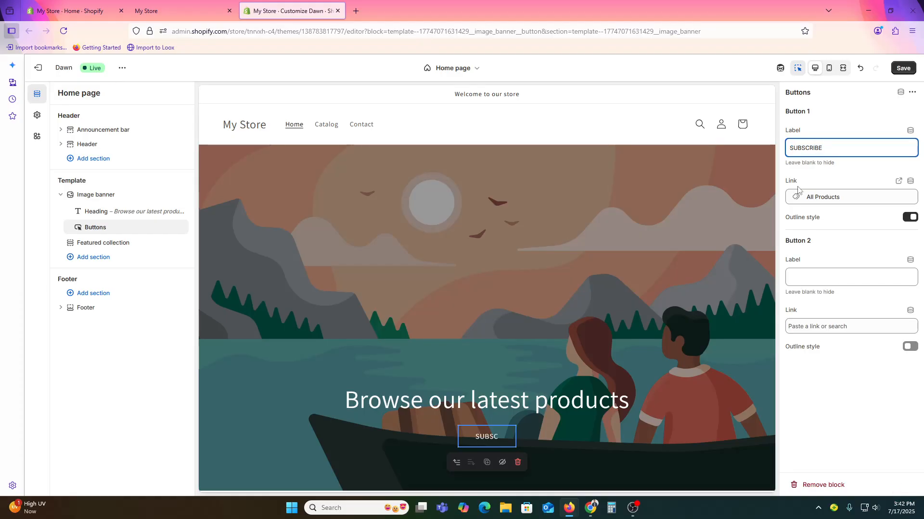
pyautogui.click(859, 381)
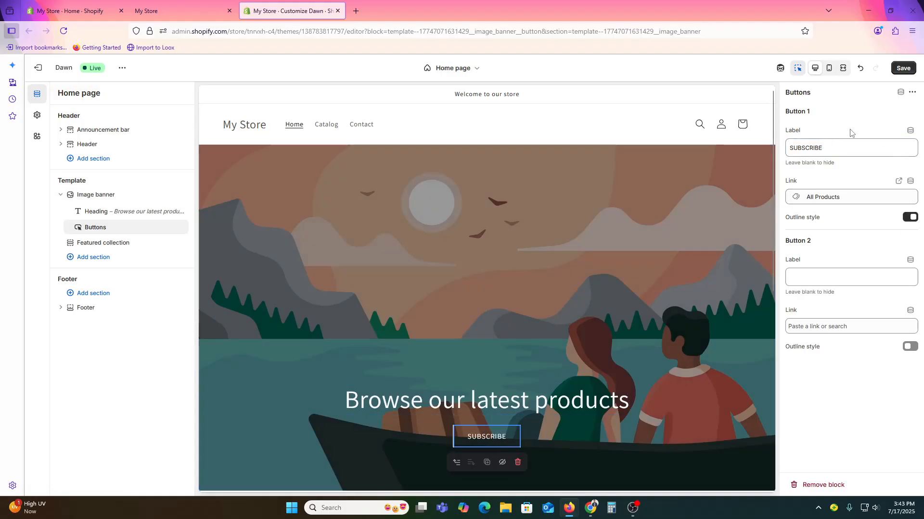
pyautogui.click(906, 71)
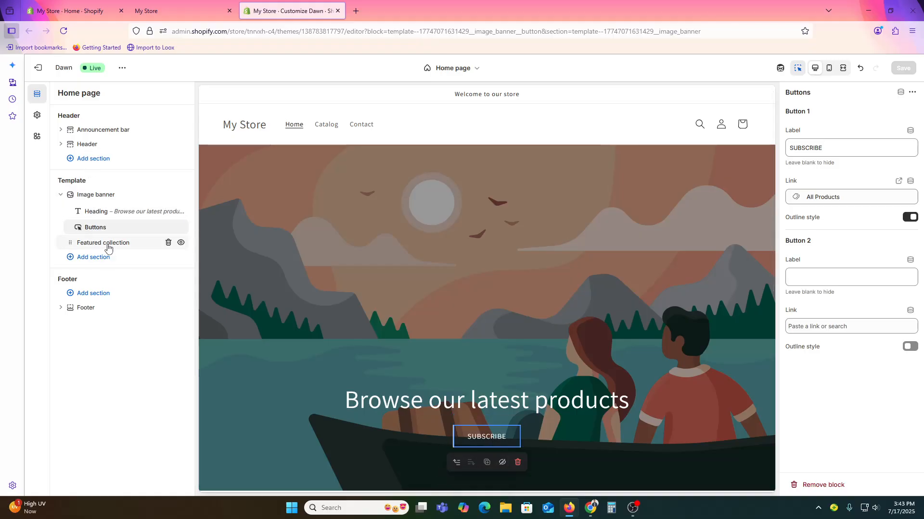
# Open the theme-wide Buttons settings and look through the border and shadow options
pyautogui.click(106, 145)
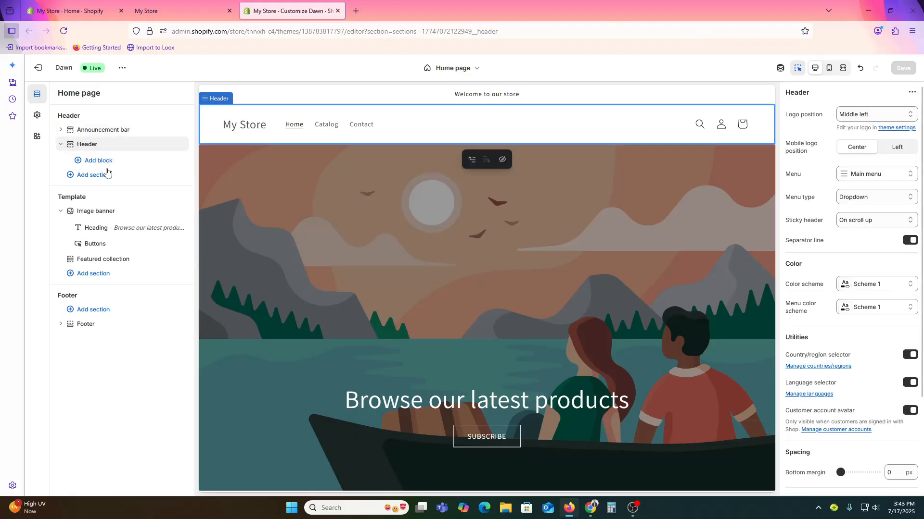
pyautogui.click(897, 127)
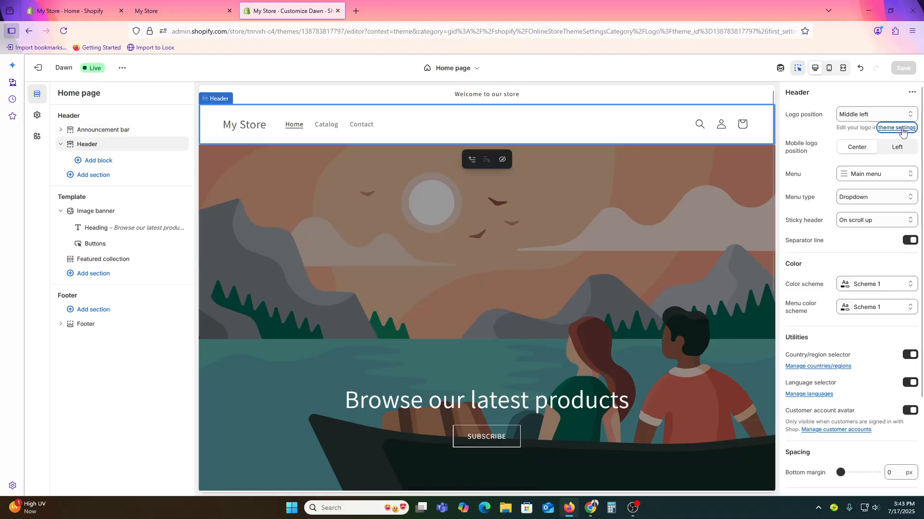
pyautogui.click(73, 378)
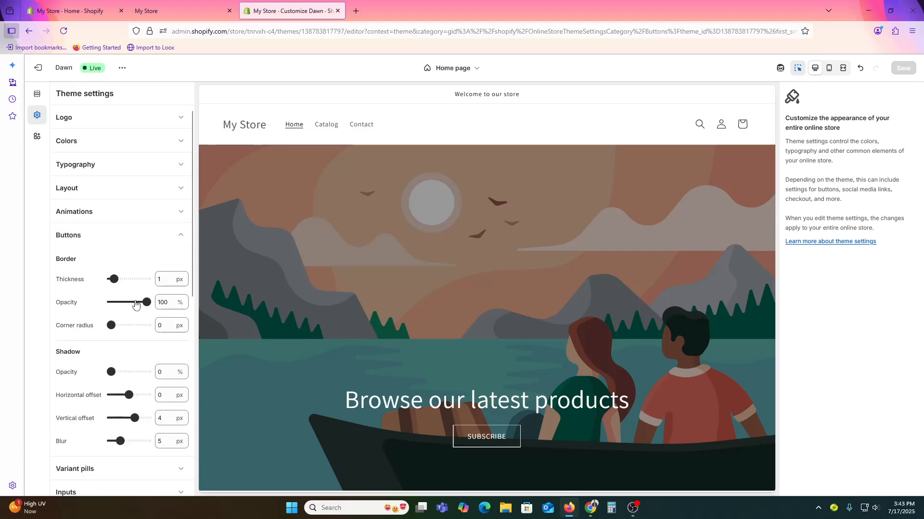
pyautogui.moveTo(146, 302)
pyautogui.mouseDown()
pyautogui.moveTo(113, 314)
pyautogui.moveTo(147, 304)
pyautogui.mouseUp()
pyautogui.moveTo(112, 330)
pyautogui.mouseDown()
pyautogui.moveTo(142, 331)
pyautogui.moveTo(111, 336)
pyautogui.mouseUp()
pyautogui.scroll(-4, 109, 380)
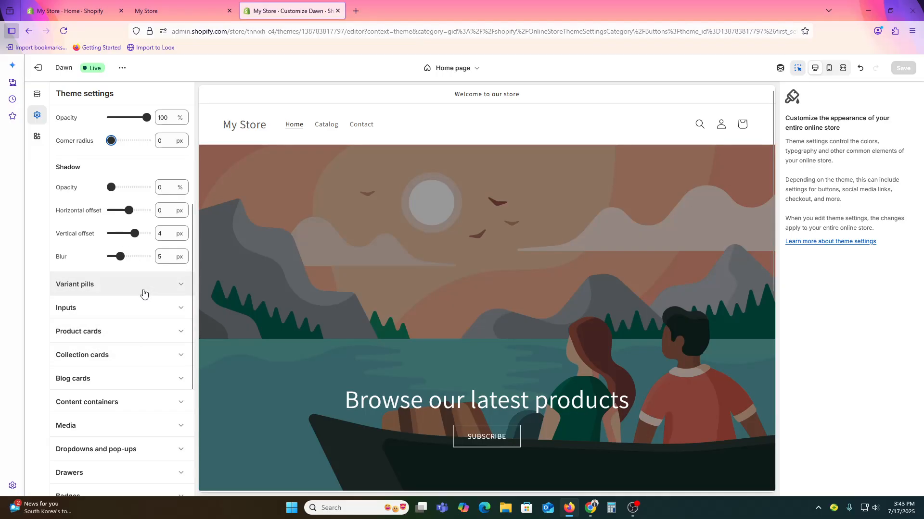
pyautogui.scroll(2, 144, 292)
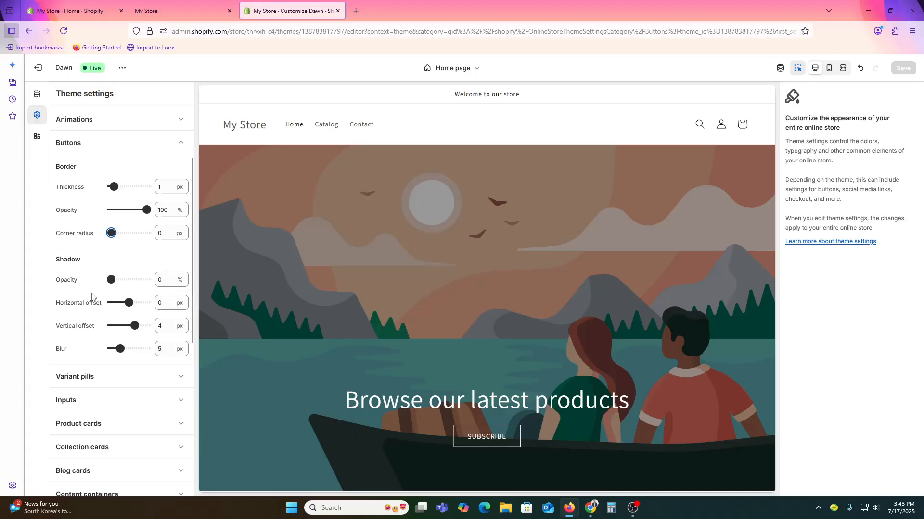
# Set the buttons' shadow opacity to 100% and their border corner radius to 40 px
pyautogui.moveTo(112, 280); pyautogui.dragTo(147, 279)
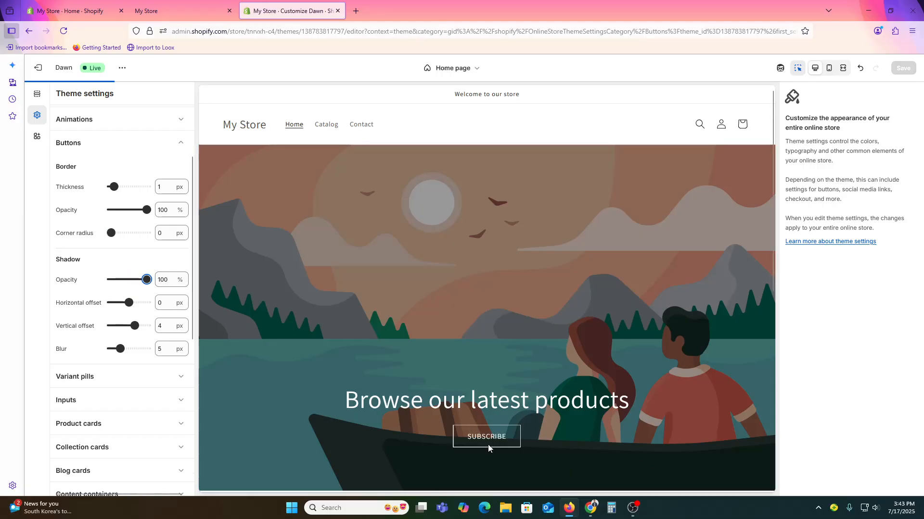
pyautogui.scroll(-2, 490, 444)
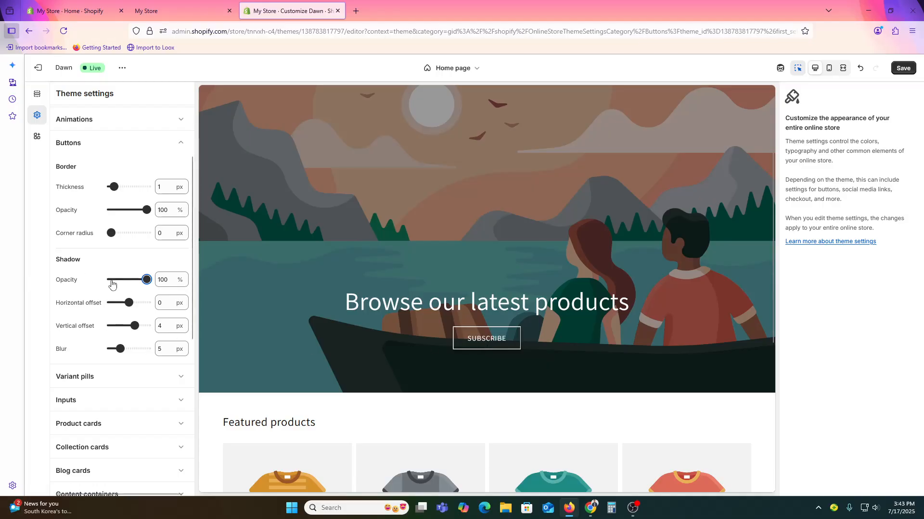
pyautogui.moveTo(112, 233); pyautogui.dragTo(147, 233)
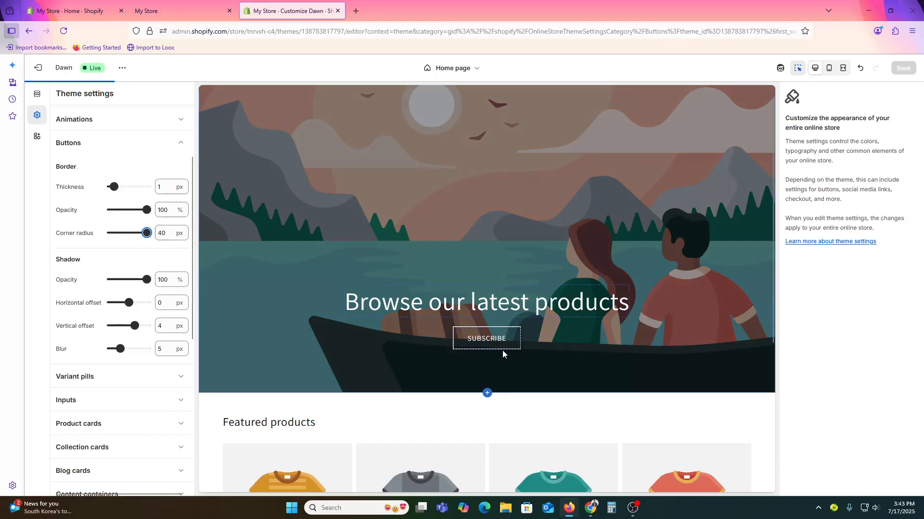
pyautogui.click(119, 257)
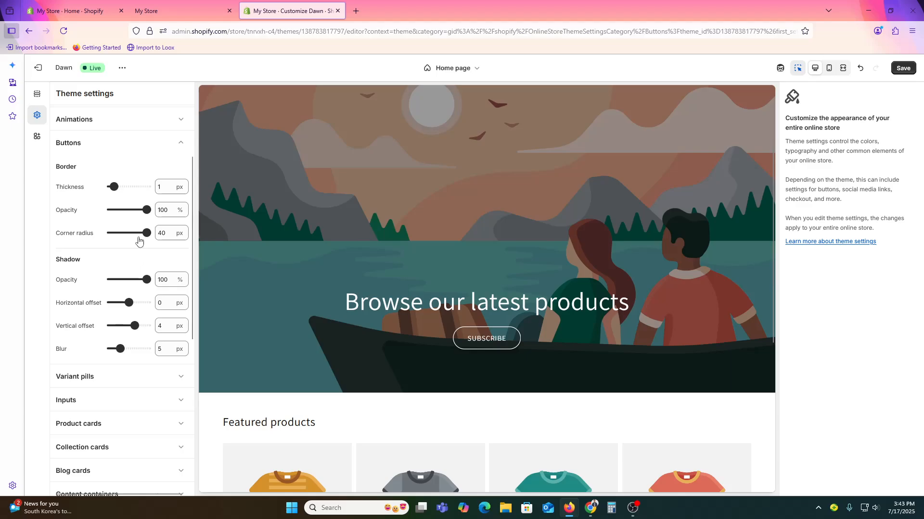
pyautogui.scroll(1, 132, 275)
pyautogui.scroll(-3, 126, 281)
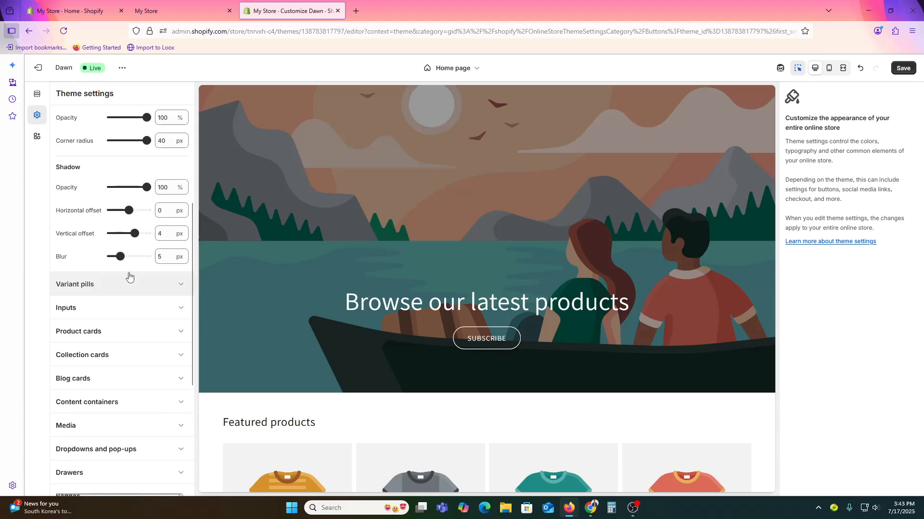
# Inspect the Shop all button on the storefront page and select its parent banner__buttons div in the HTML
pyautogui.click(158, 11)
pyautogui.scroll(-3, 290, 332)
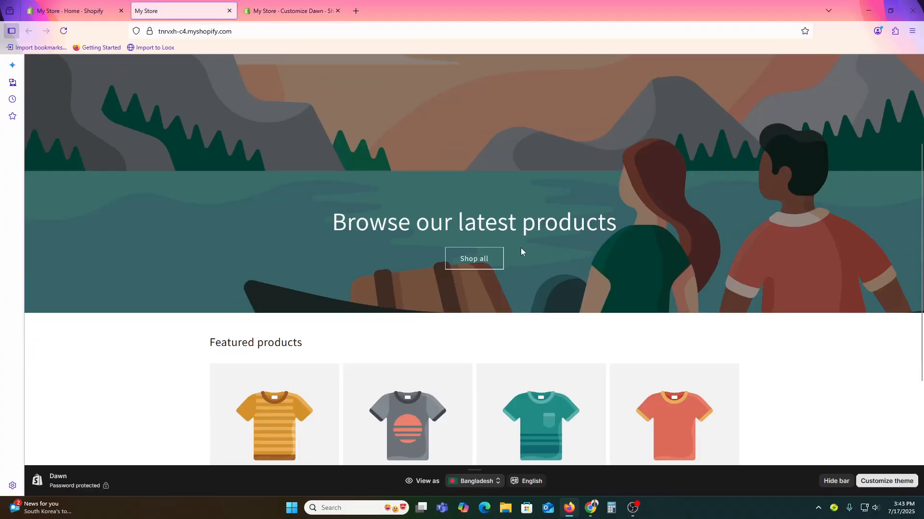
pyautogui.rightClick(482, 260)
pyautogui.click(519, 450)
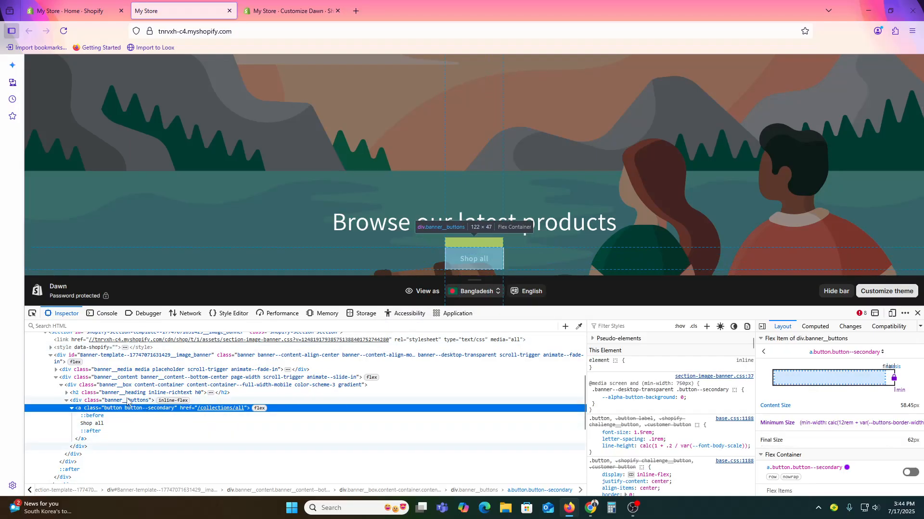
pyautogui.click(126, 400)
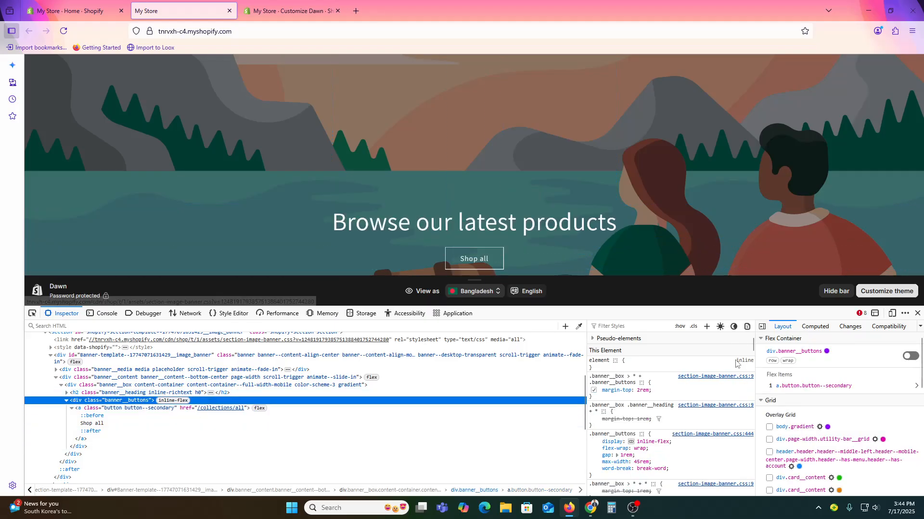
# Add a new CSS rule for .banner__buttons containing a background-color property
pyautogui.click(706, 326)
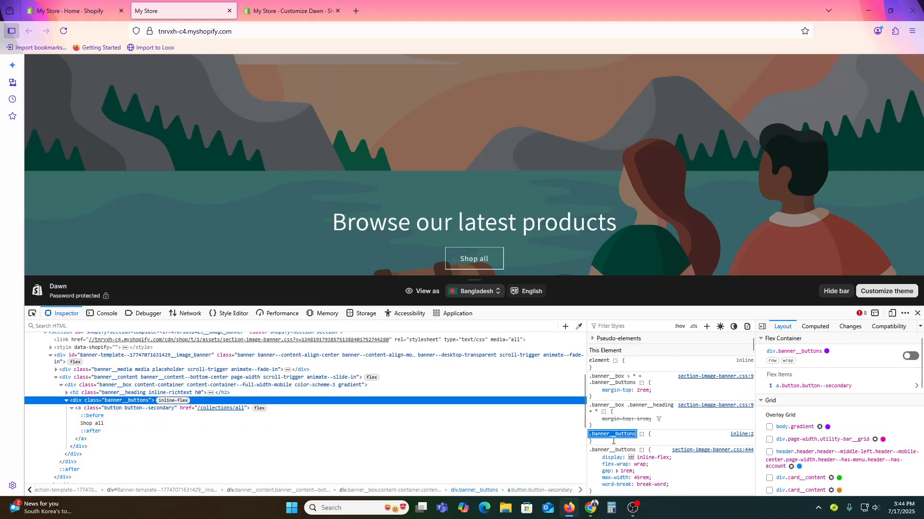
pyautogui.click(614, 445)
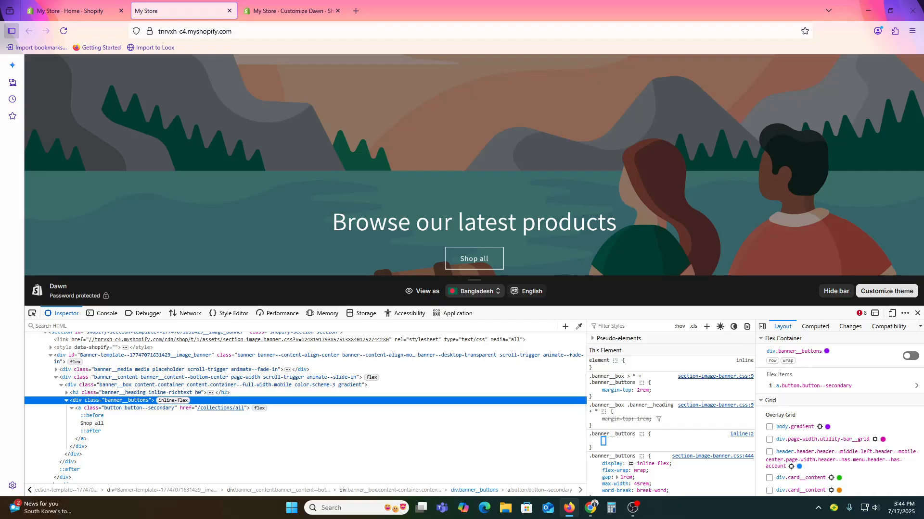
pyautogui.write('bac')
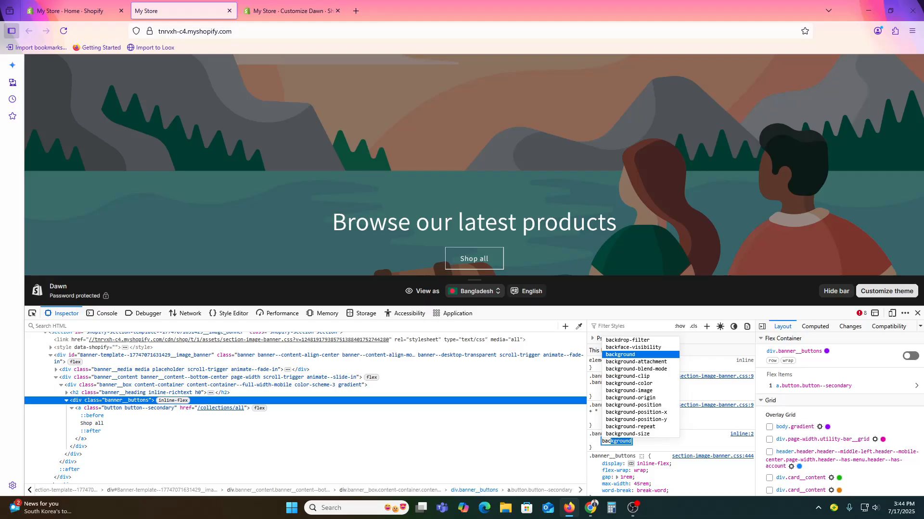
pyautogui.press('Down')
pyautogui.press('Down')
pyautogui.press('Down')
pyautogui.press('Down')
pyautogui.press('Return')
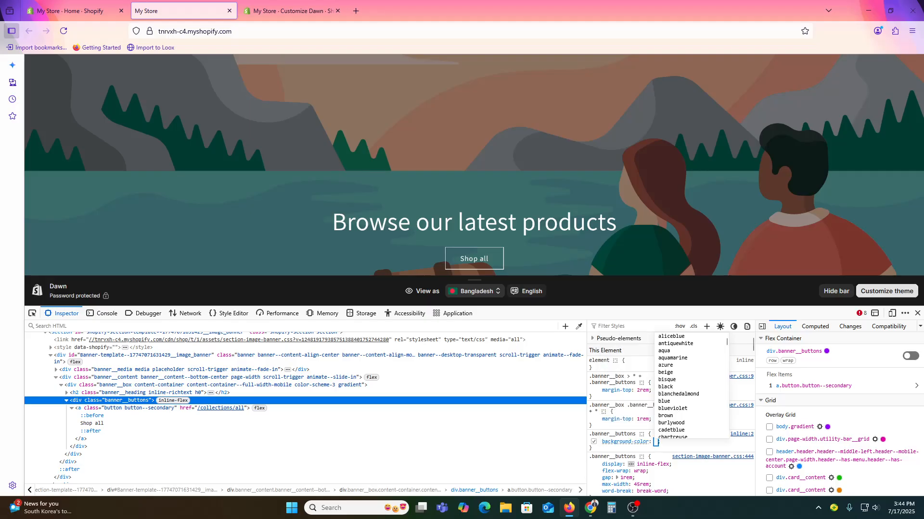
# Set the background-color of the new .banner__buttons rule to black
pyautogui.press('Down')
pyautogui.press('Down')
pyautogui.press('Down')
pyautogui.press('Down')
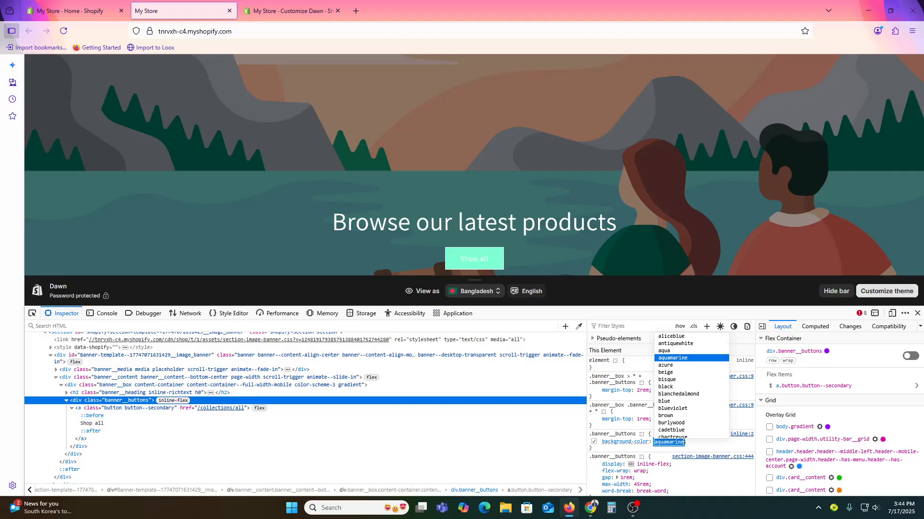
pyautogui.write('bla')
pyautogui.press('Return')
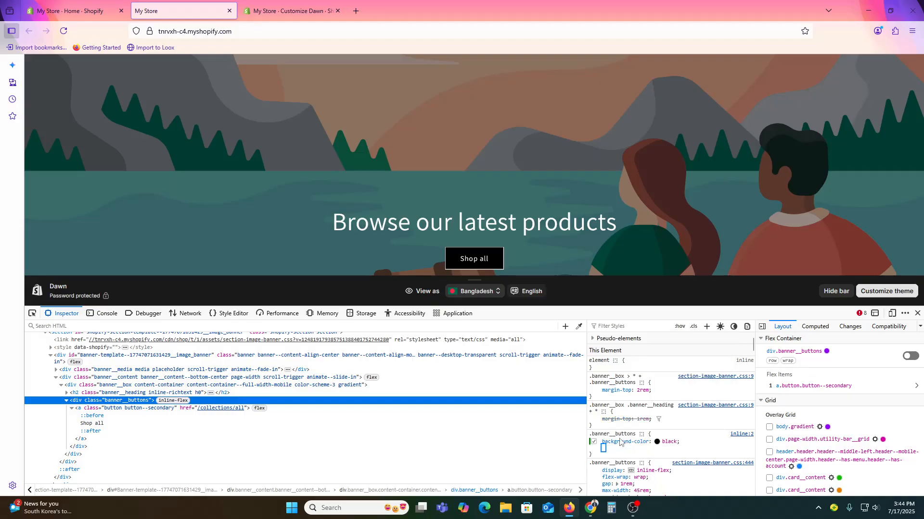
pyautogui.press('Escape')
# Copy the inspected .banner__buttons rule with background-color: black into the Custom CSS of the theme settings
pyautogui.moveTo(615, 446); pyautogui.dragTo(593, 434)
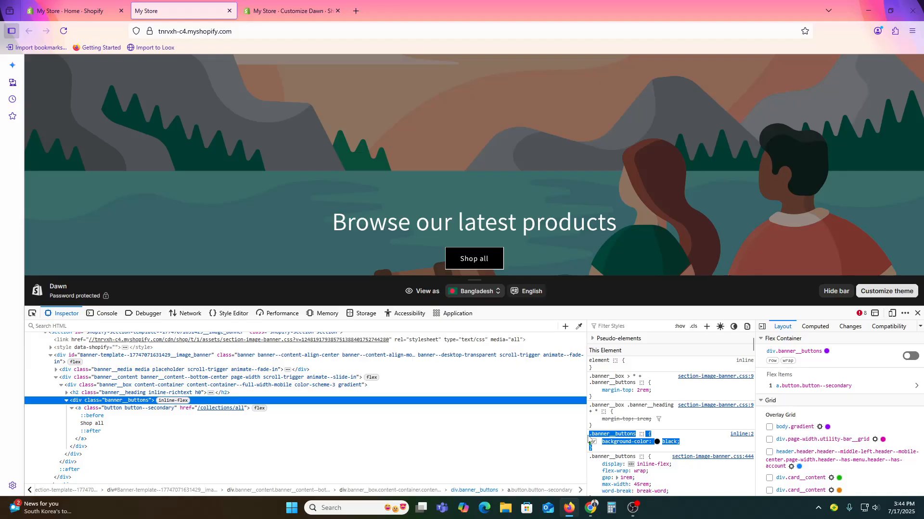
pyautogui.click(275, 4)
pyautogui.scroll(-4, 111, 426)
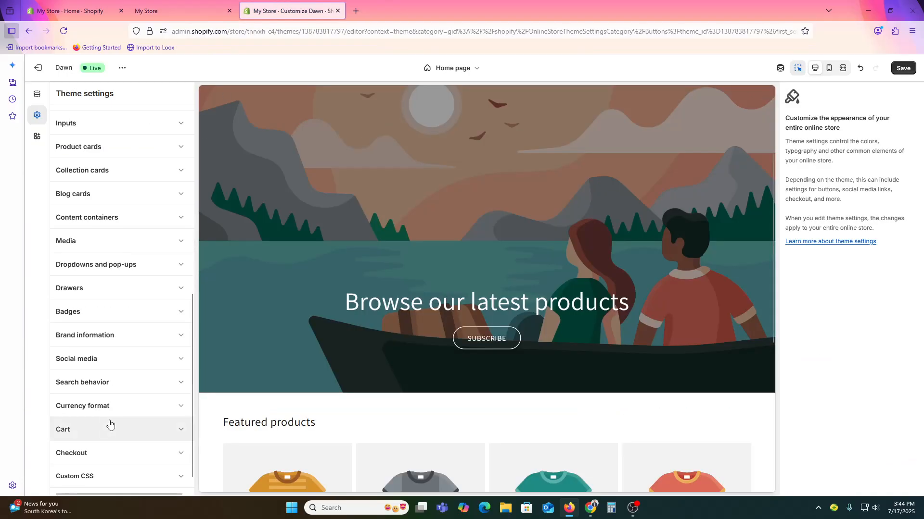
pyautogui.click(89, 463)
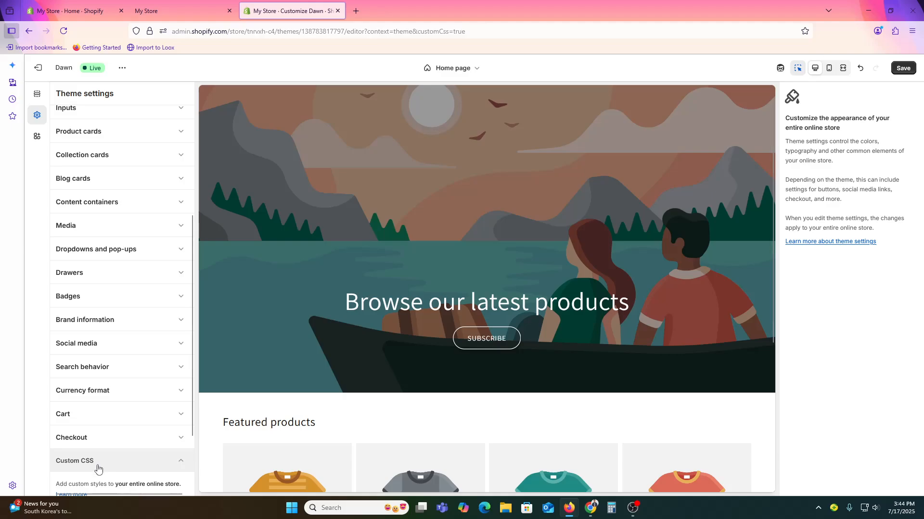
pyautogui.scroll(-2, 99, 469)
pyautogui.click(95, 439)
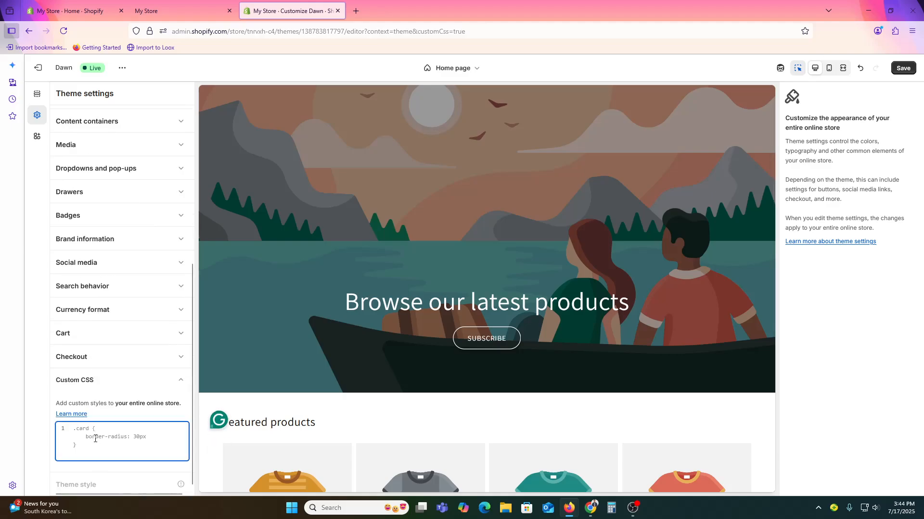
pyautogui.write('.banner__buttons {   background-color: black; }')
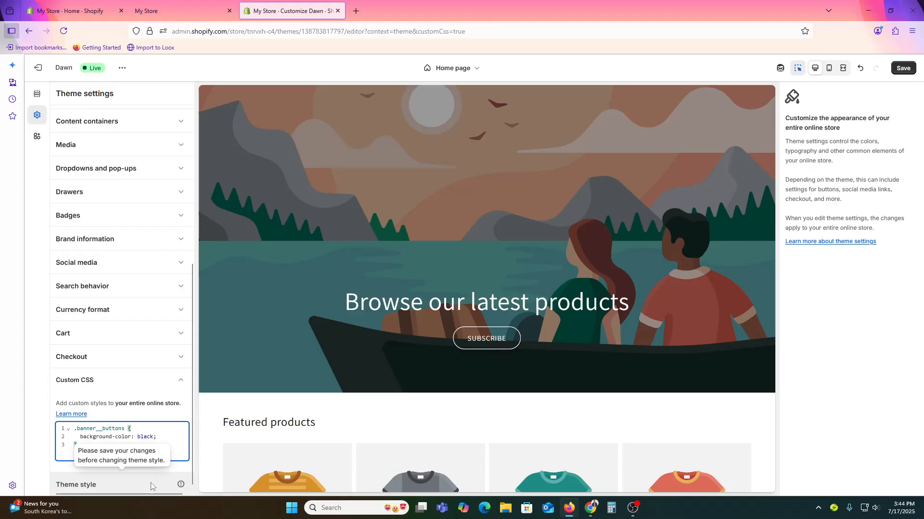
# Add !important to the black background-color value in the custom CSS and save the theme changes
pyautogui.click(153, 436)
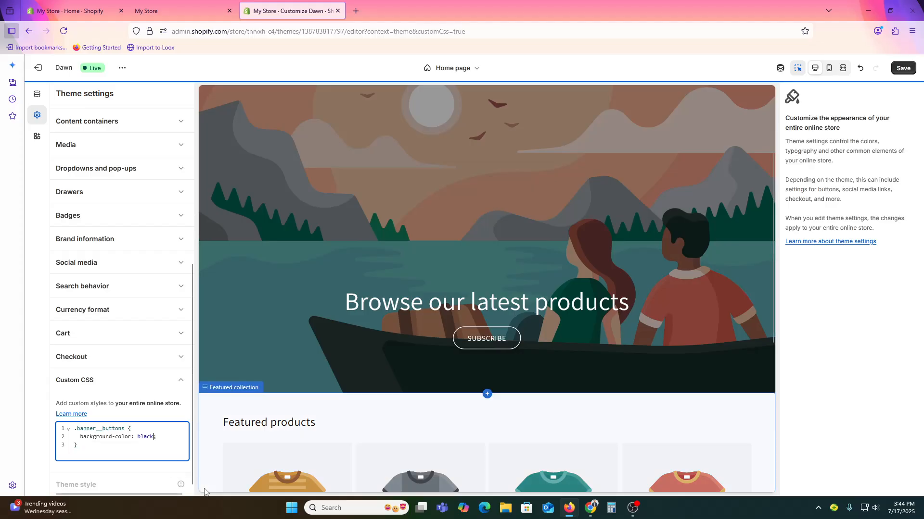
pyautogui.write('!important')
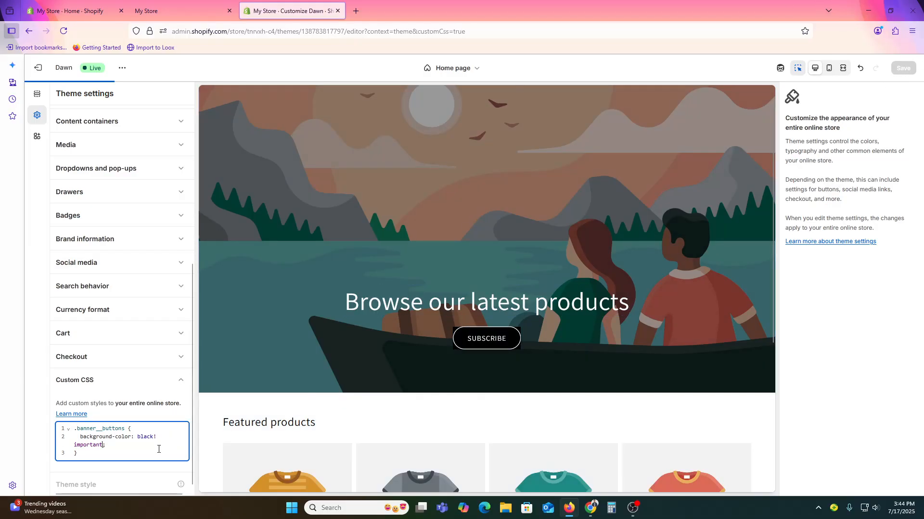
pyautogui.scroll(5, 149, 348)
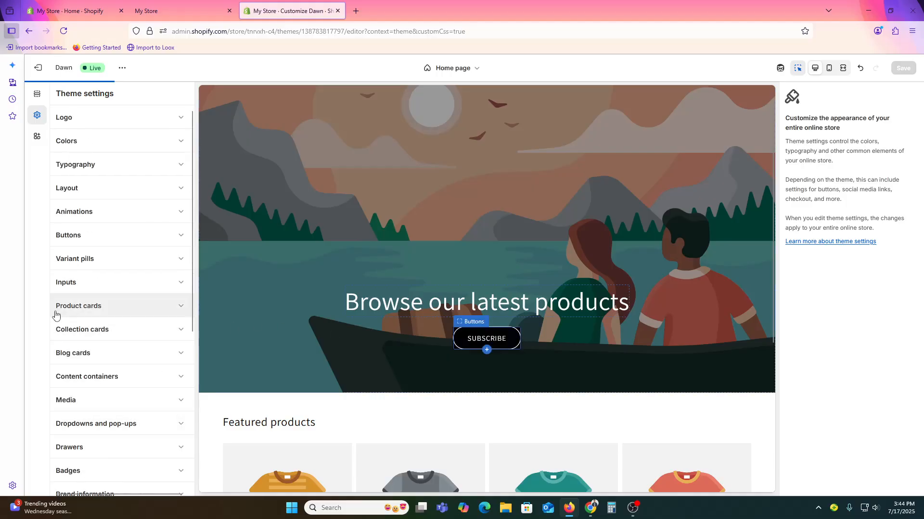
pyautogui.click(913, 70)
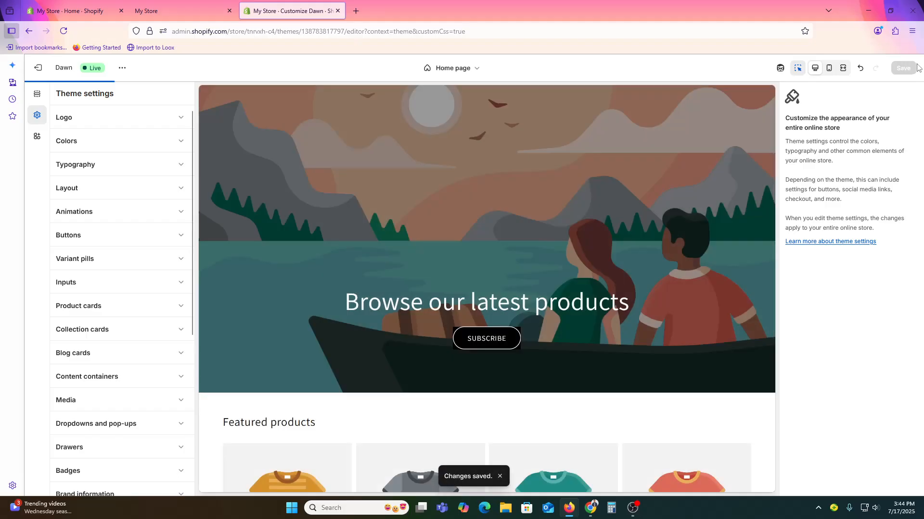
# Reload the storefront page without the developer tools to check the banner button, and return to the Shopify admin home
pyautogui.click(190, 3)
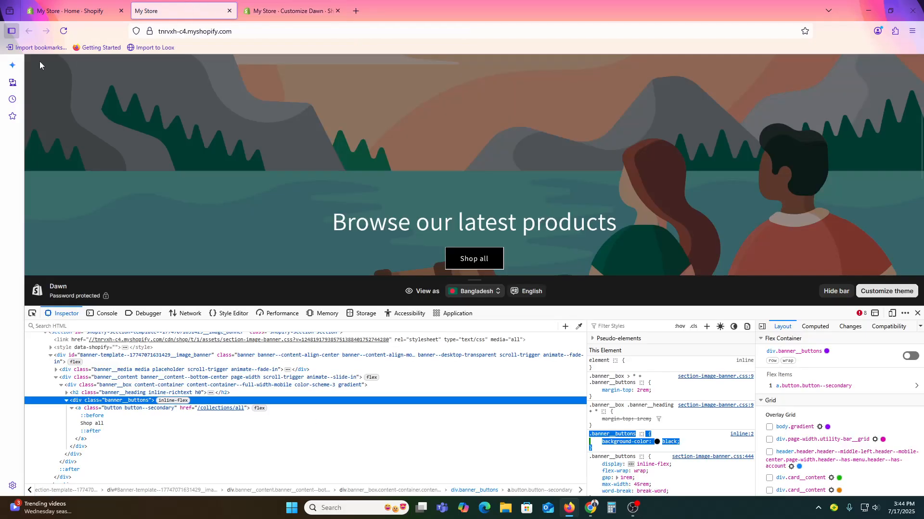
pyautogui.click(65, 33)
pyautogui.press('F12')
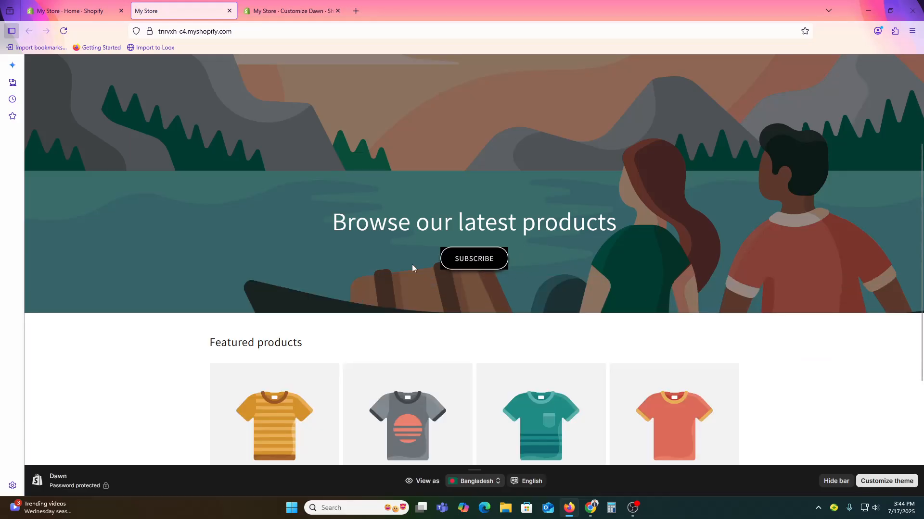
pyautogui.click(90, 4)
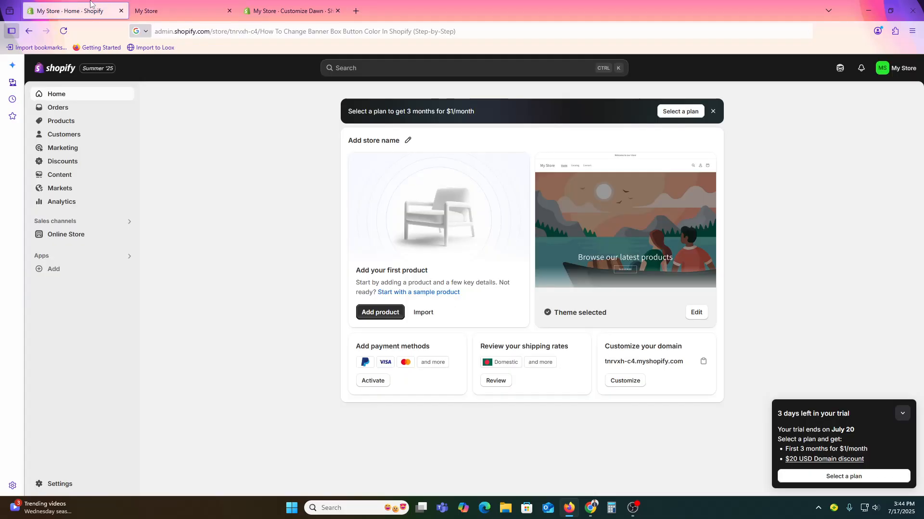